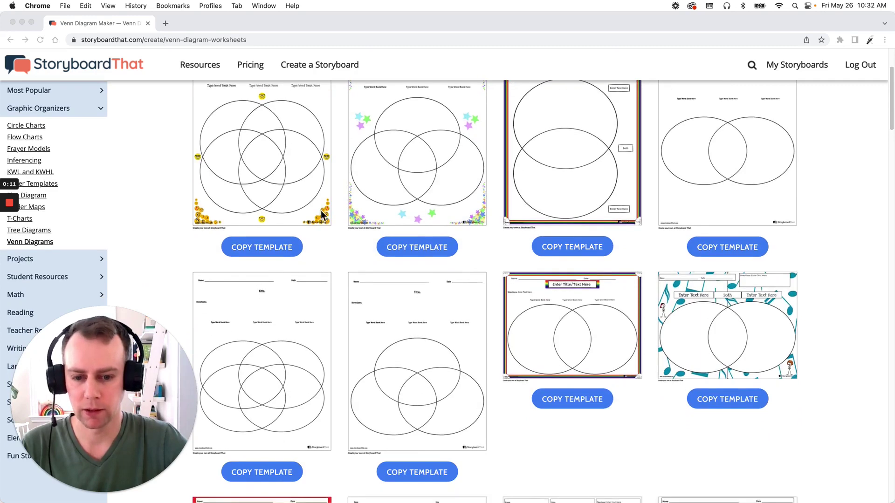
Copy the three-circle Venn diagram template with the colourful star border and title the storyboard "Template 1"
scroll(382, 236, up, 5)
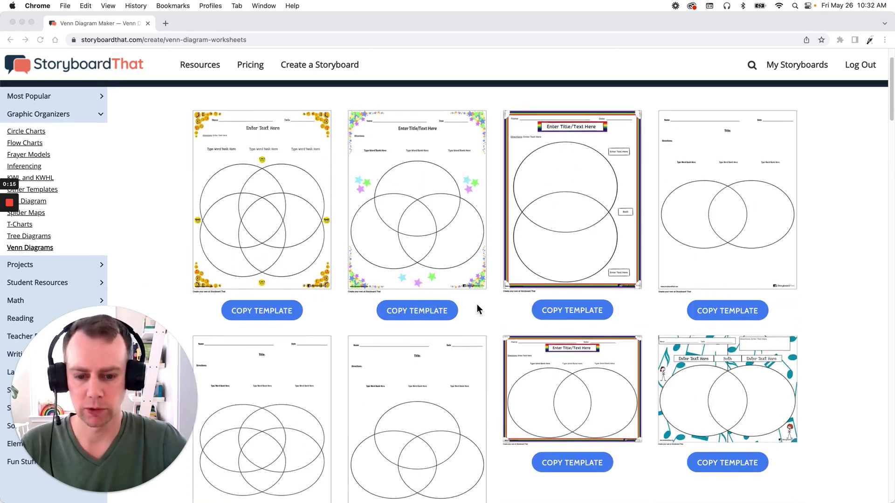
click(442, 316)
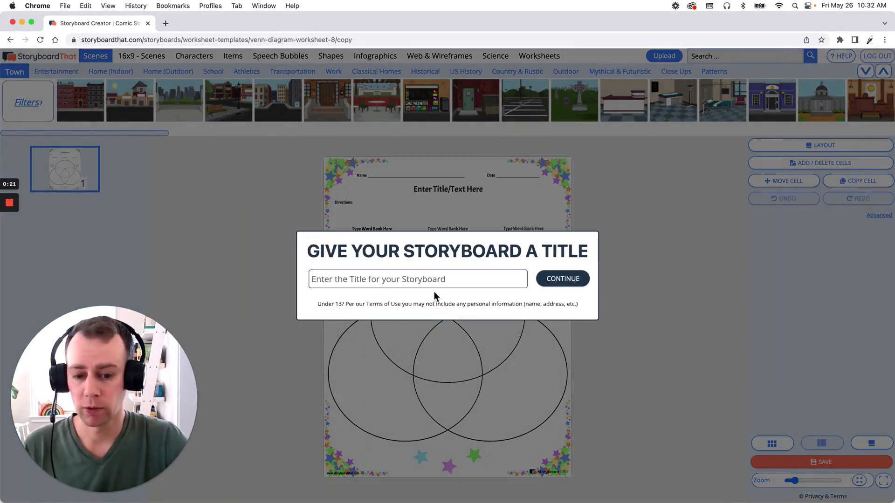
click(435, 287)
text(Tem)
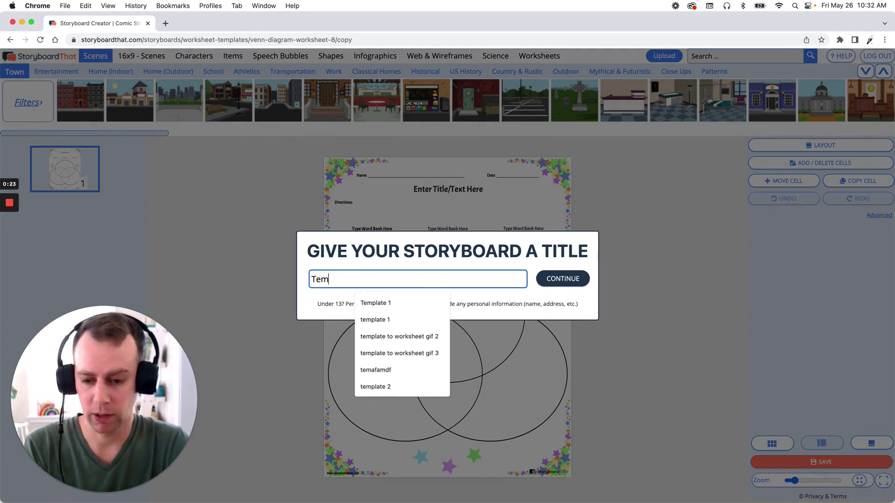
text(plate 1)
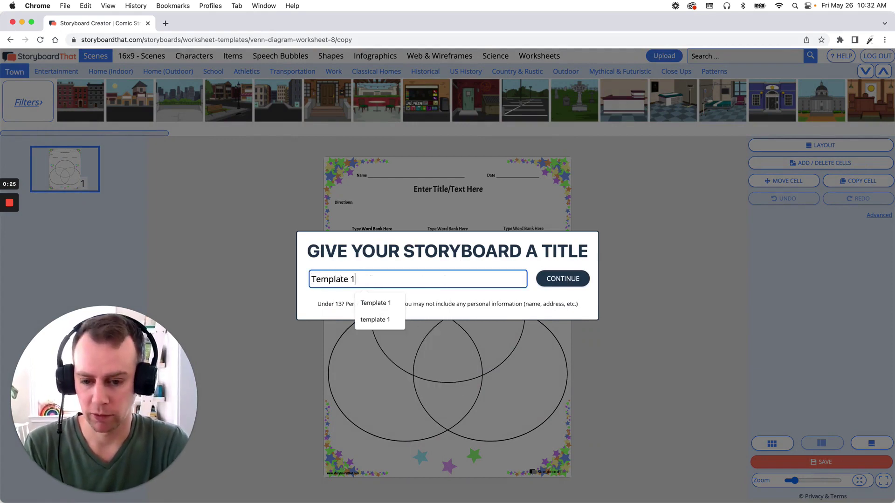
click(578, 280)
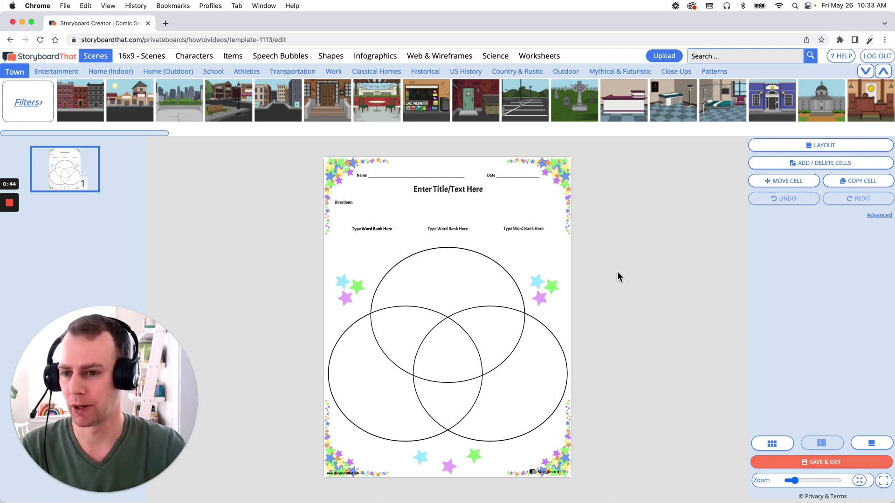
Add the Sports character in the blue-and-white striped soccer kit to the lower-right corner of the worksheet
click(192, 55)
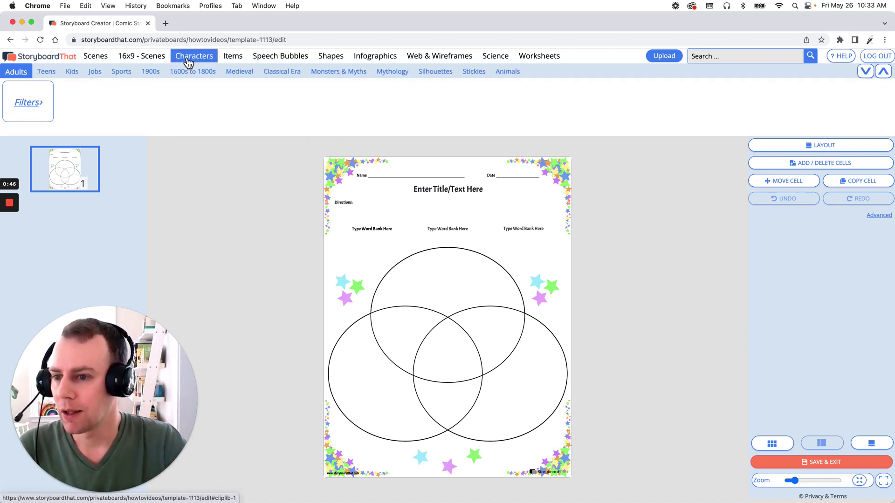
click(121, 73)
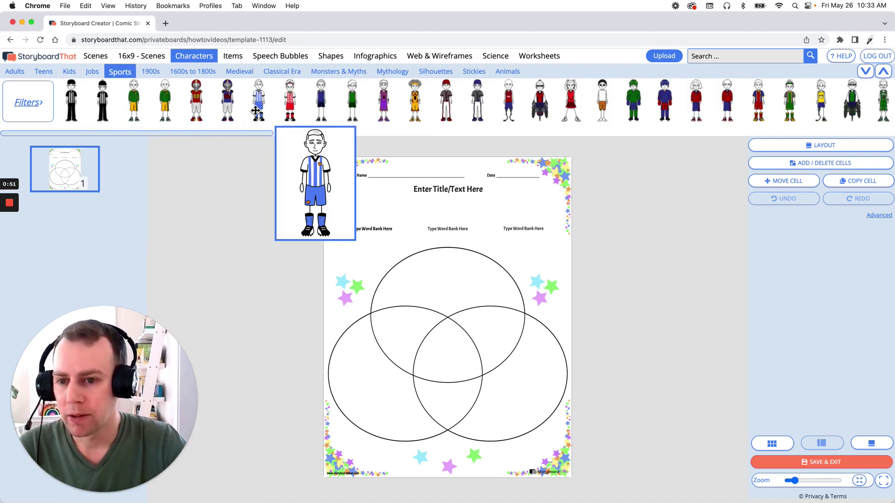
drag(260, 102, 537, 434)
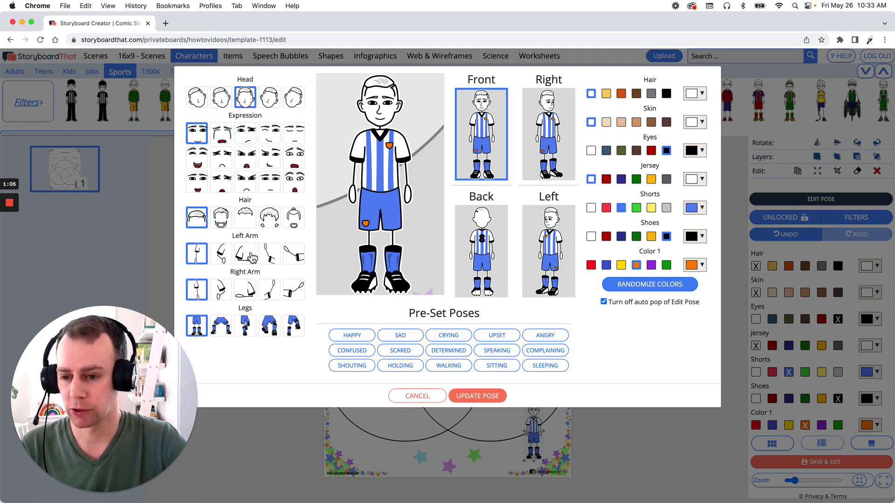
Pose the soccer player with an open-mouthed smile and both hands on hips, with black hair and tan skin
click(201, 188)
click(223, 286)
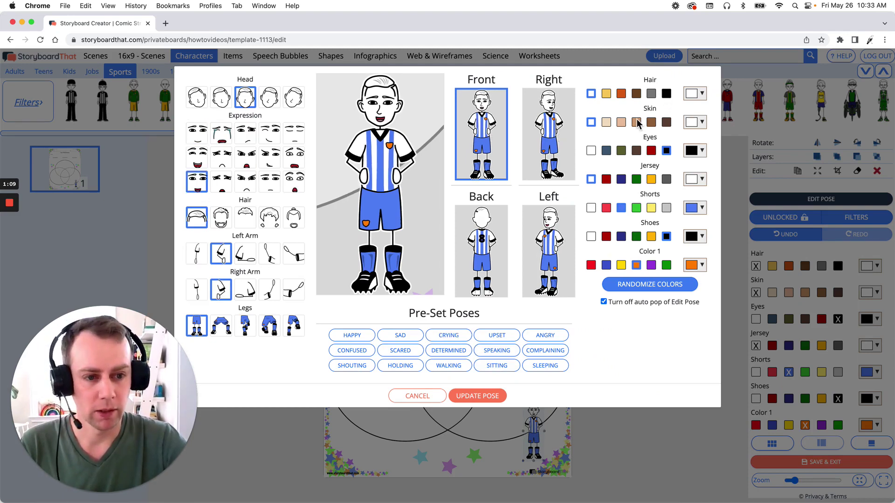
click(478, 396)
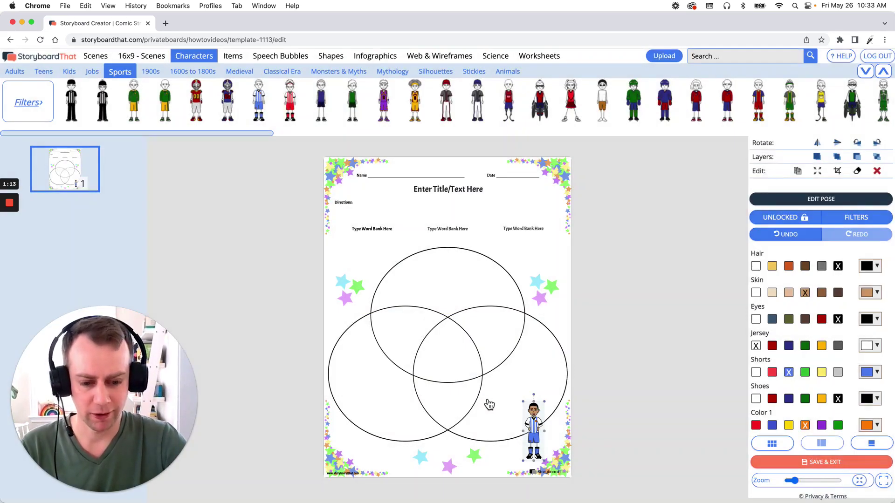
Enlarge the soccer player and position it at the outer edge of the lower-right circle
mouse_move(539, 432)
mouse_down()
mouse_move(443, 386)
mouse_move(495, 320)
mouse_move(501, 375)
mouse_move(548, 429)
mouse_up()
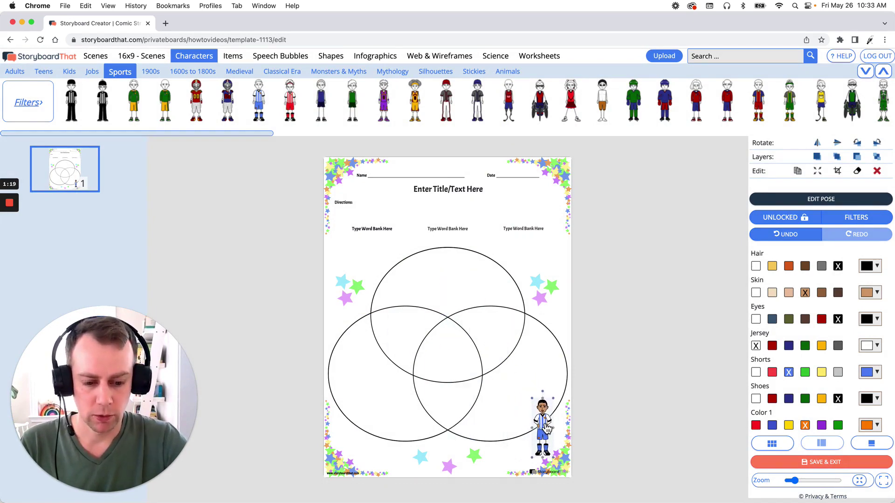
drag(531, 399, 526, 389)
drag(546, 418, 548, 417)
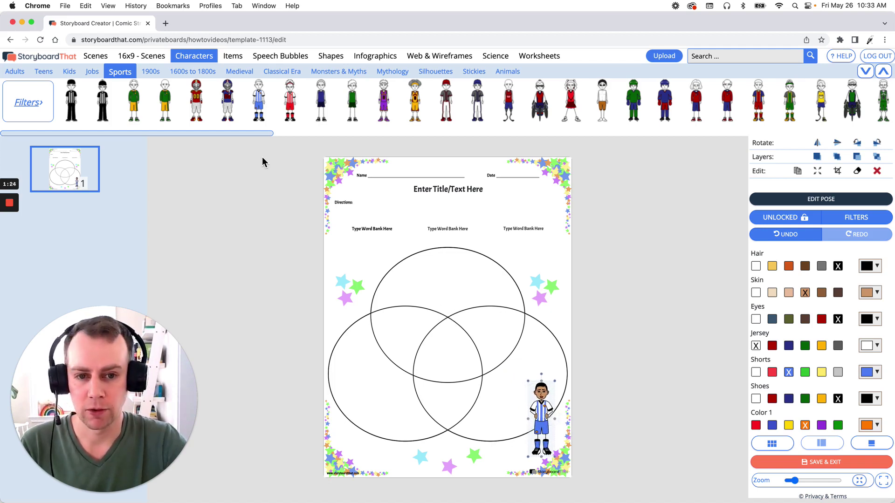
Add the Sports baseball player with the navy cap and grey shirt to the lower-left corner of the worksheet
mouse_move(448, 107)
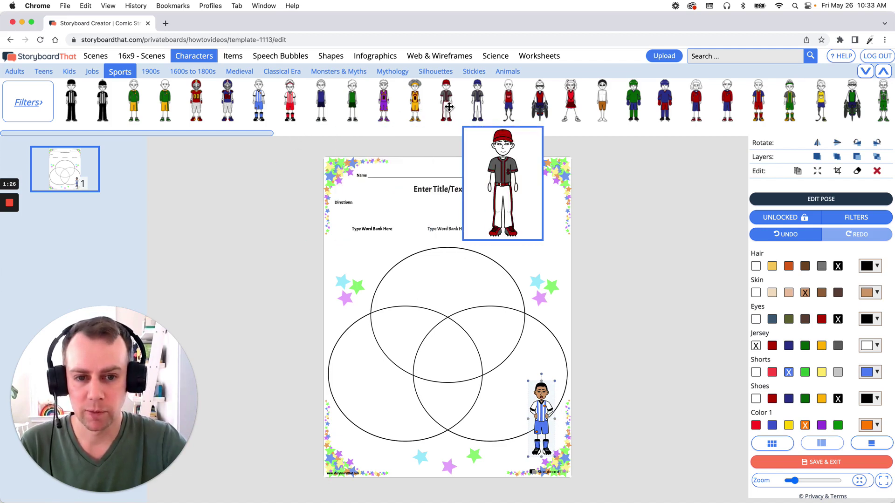
mouse_move(477, 99)
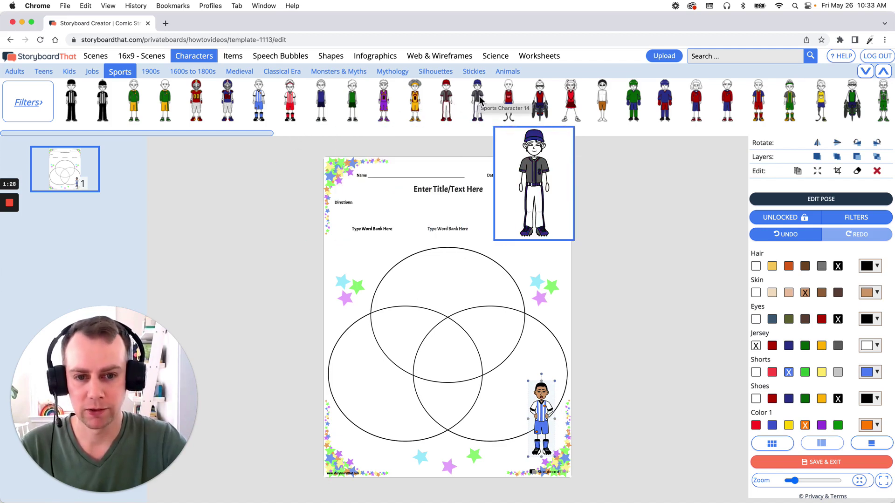
drag(480, 98, 353, 433)
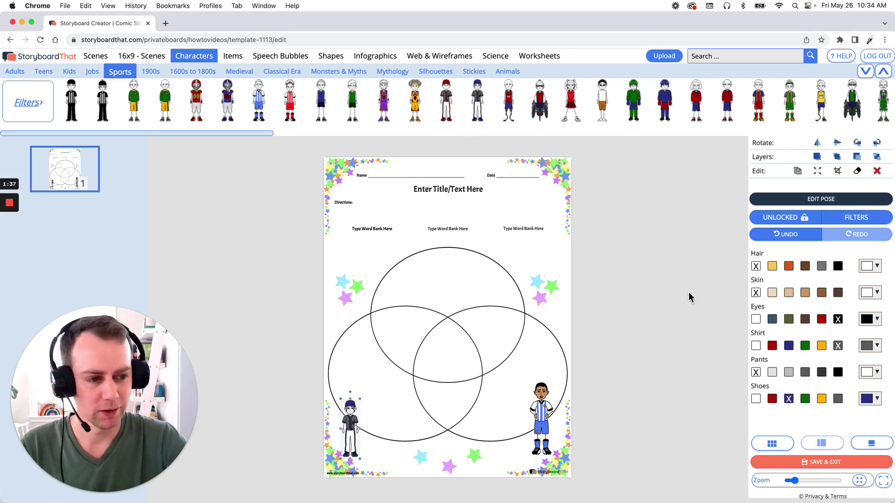
Pose the baseball player with an open-mouthed smile, a bat in the left arm and the right hand on the hip
click(785, 203)
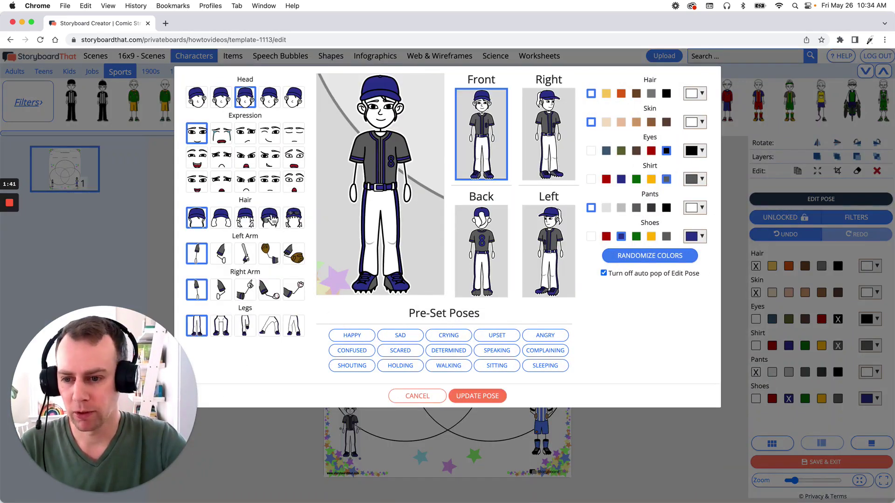
click(198, 184)
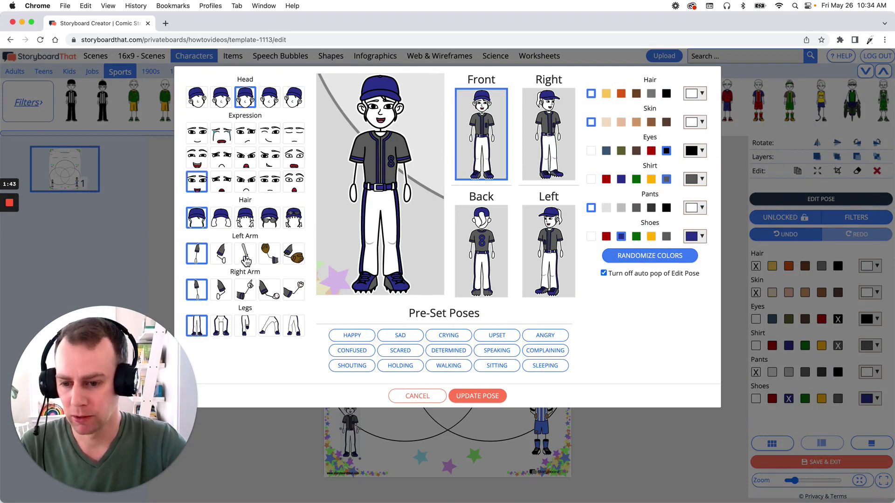
click(245, 261)
click(222, 293)
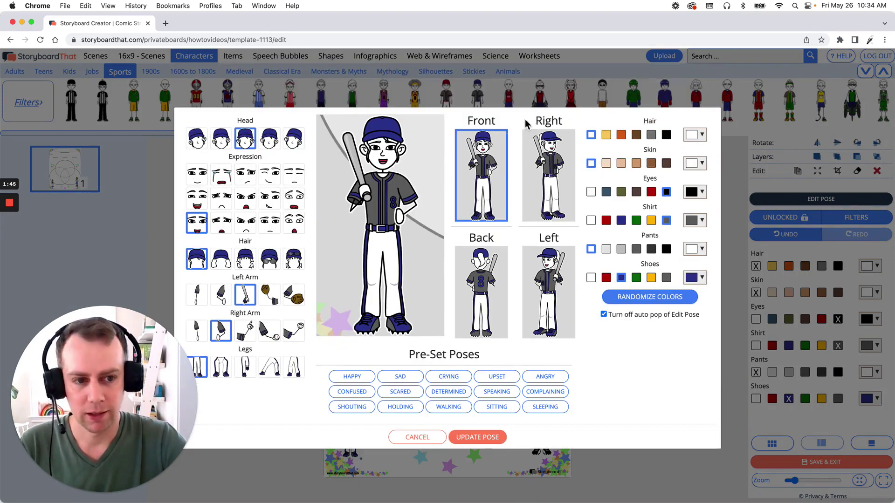
Recolour the baseball player with orange hair, the lightest beige skin tone and a white shirt, and apply the pose changes
click(621, 135)
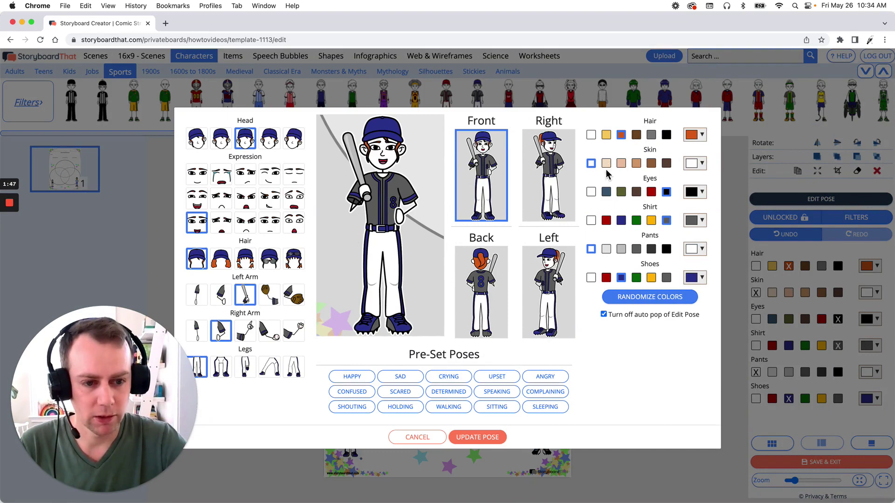
click(606, 163)
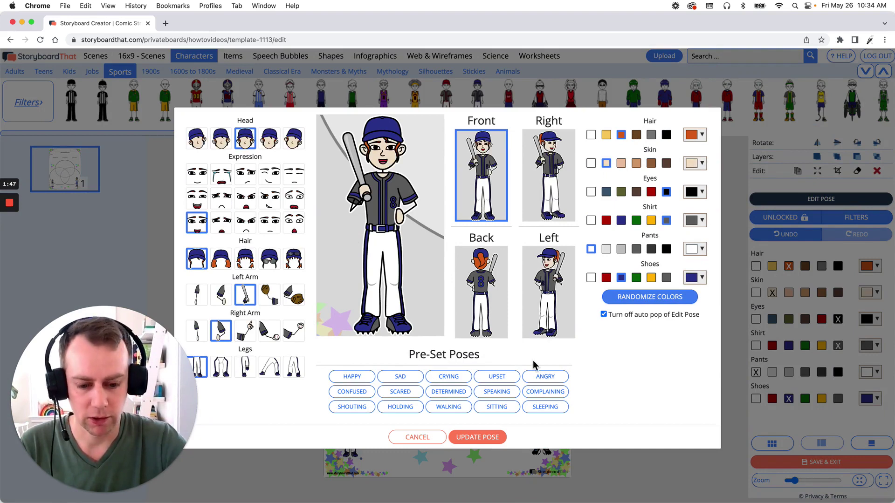
click(591, 221)
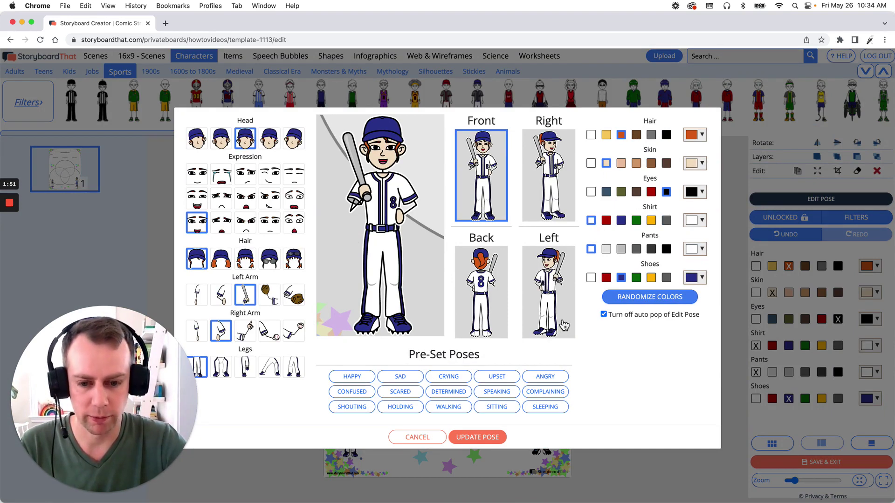
click(482, 437)
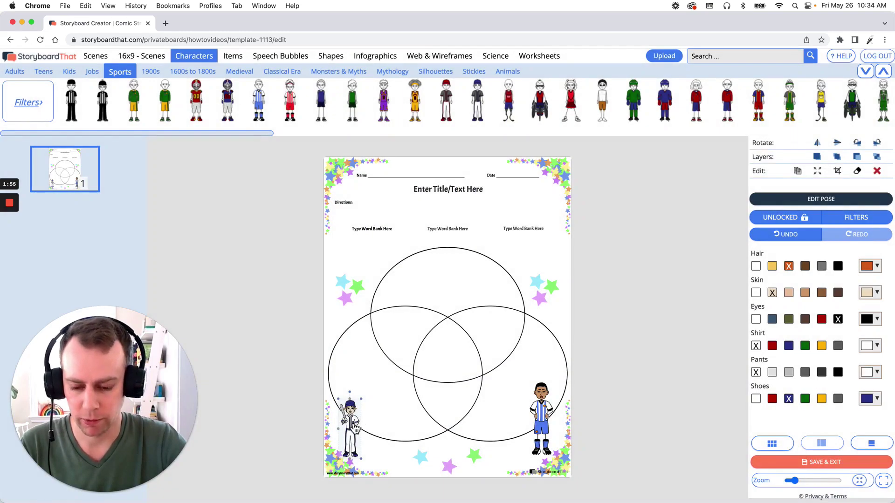
Enlarge the baseball player to the soccer player's height by comparing them side by side, and place it on the lower-left circle
drag(355, 427, 525, 427)
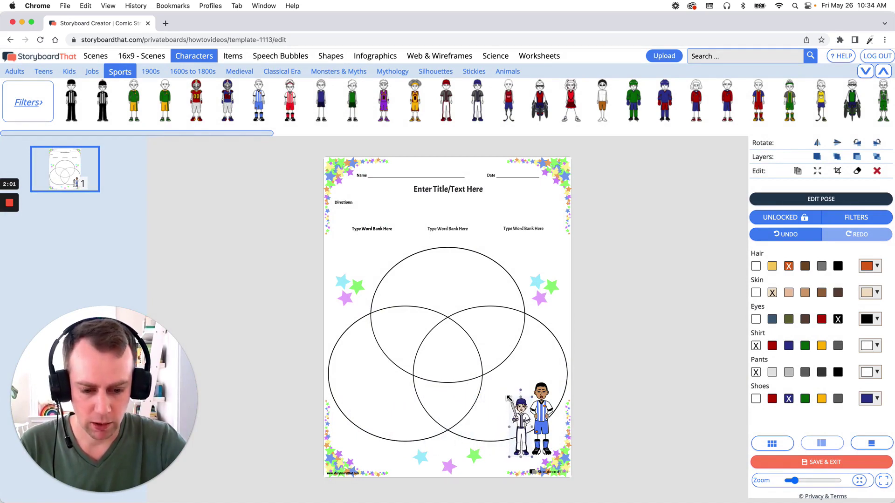
drag(508, 396, 501, 391)
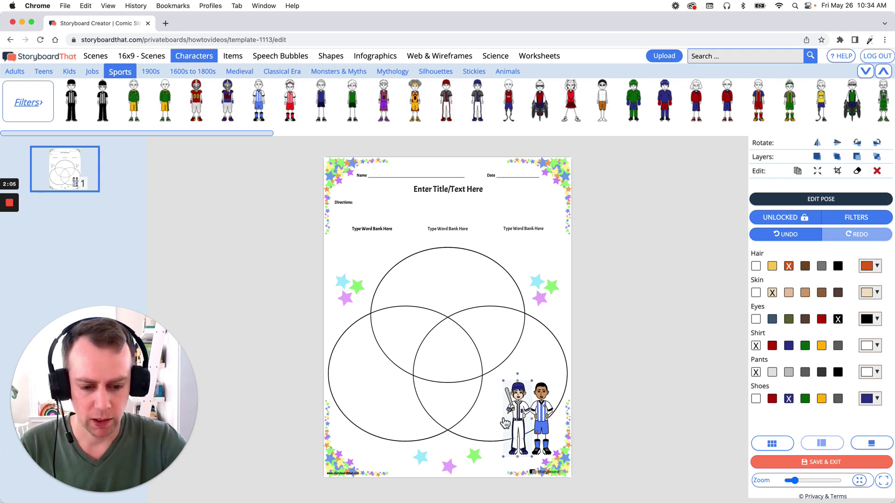
drag(525, 413, 364, 416)
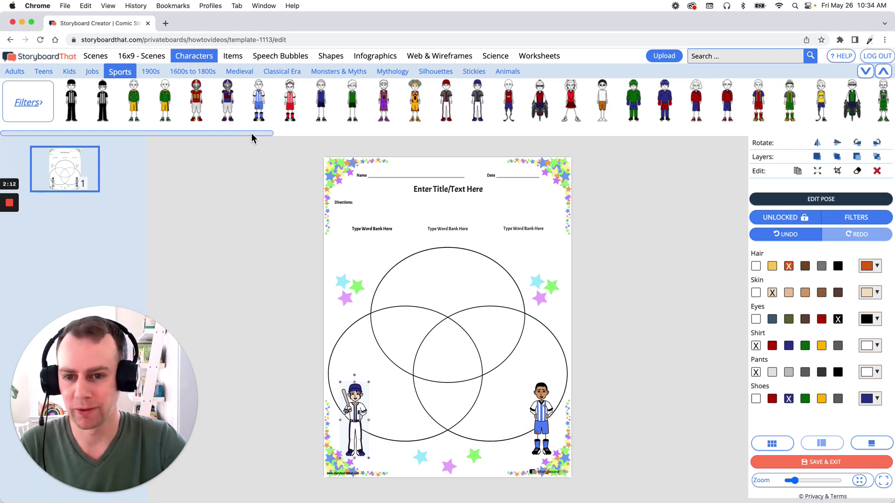
Add the Sports character with the red helmet and teal alien T-shirt at the top of the upper circle
drag(259, 134, 645, 133)
mouse_move(640, 92)
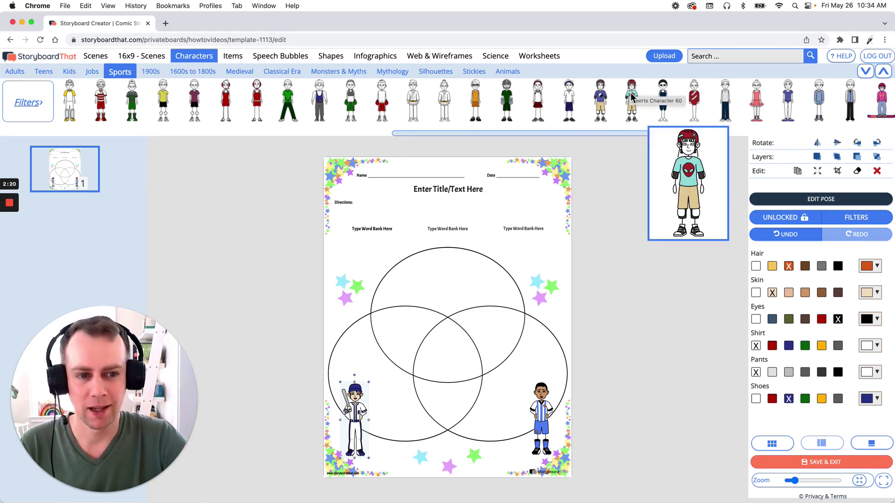
drag(634, 92, 444, 266)
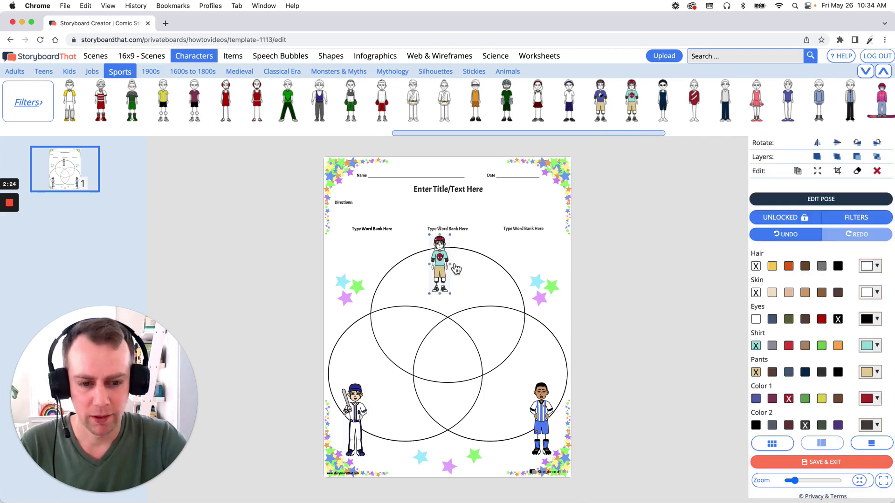
Pose the helmeted character crouching on a skateboard in the Right view, with both arms outstretched and an open-mouthed smile
click(802, 202)
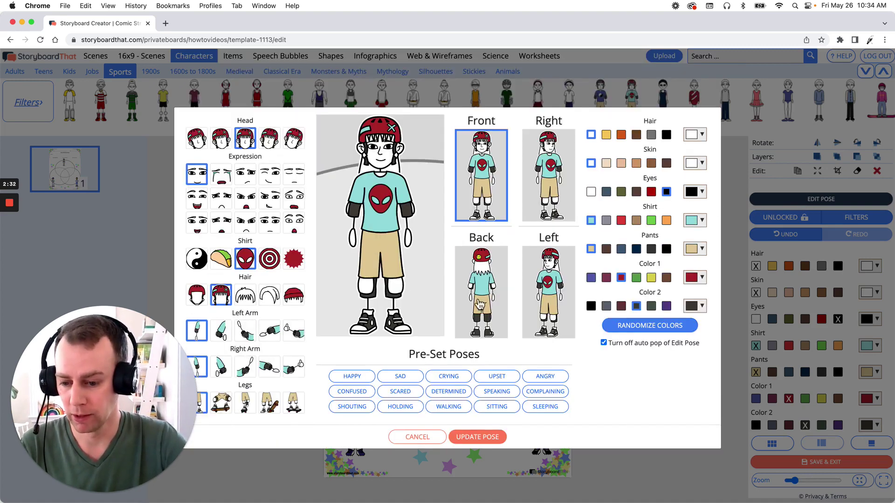
click(220, 412)
click(405, 241)
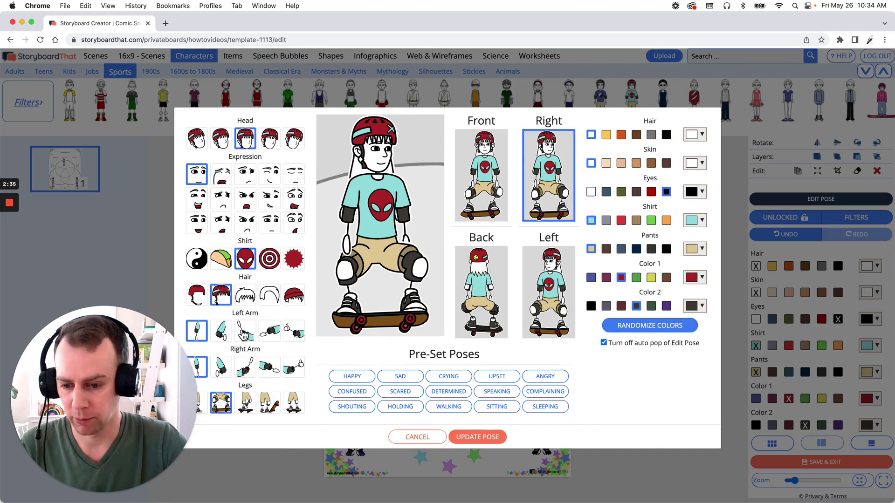
click(249, 337)
click(270, 371)
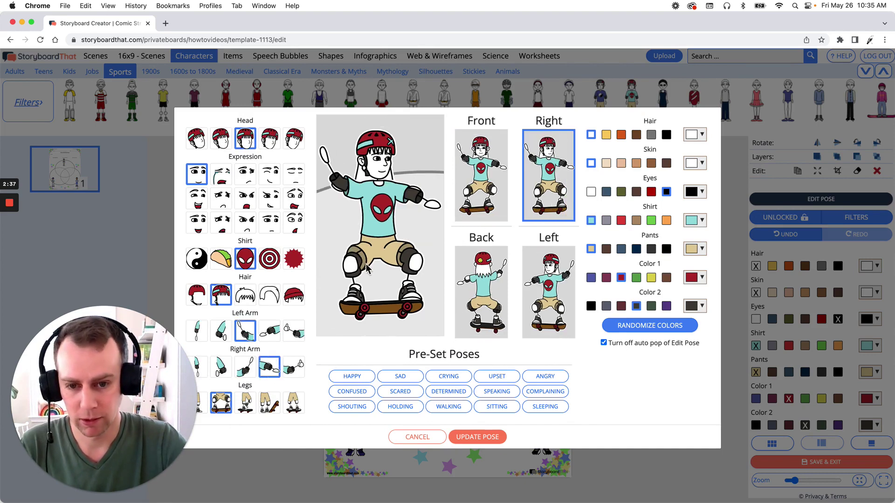
click(200, 224)
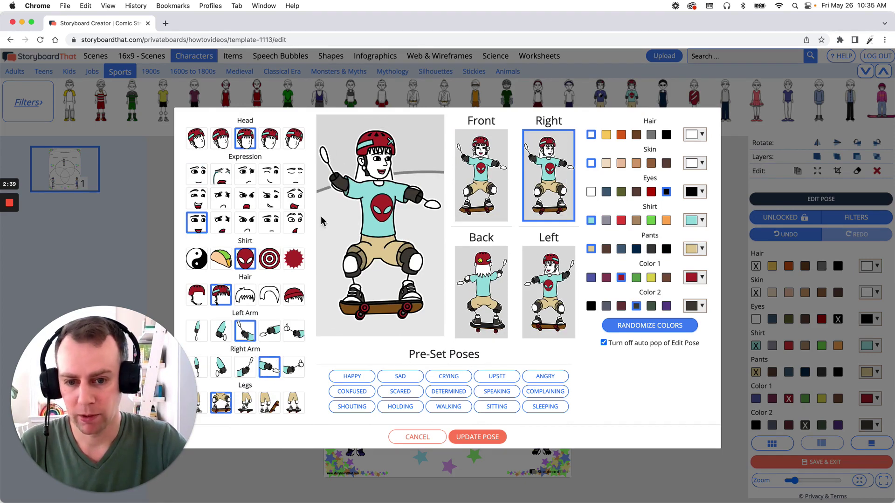
Give the skateboarder black hair, medium brown skin and the second head tilt, and apply the pose changes
click(666, 135)
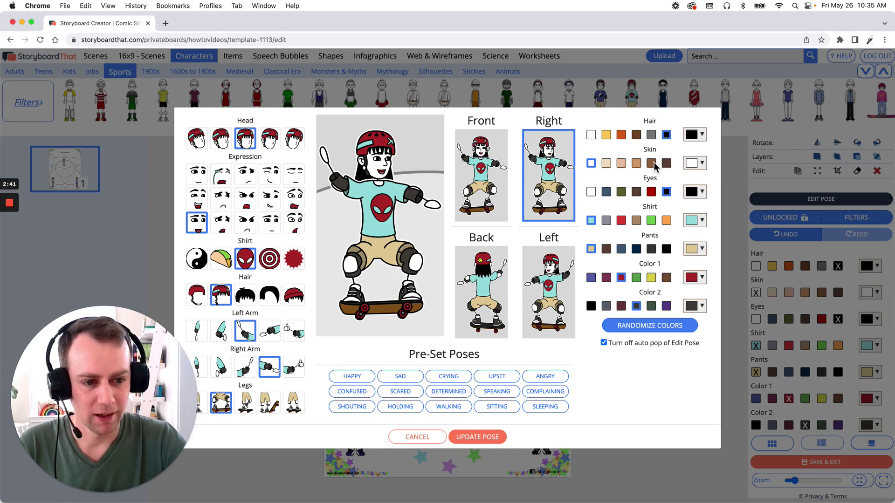
click(652, 164)
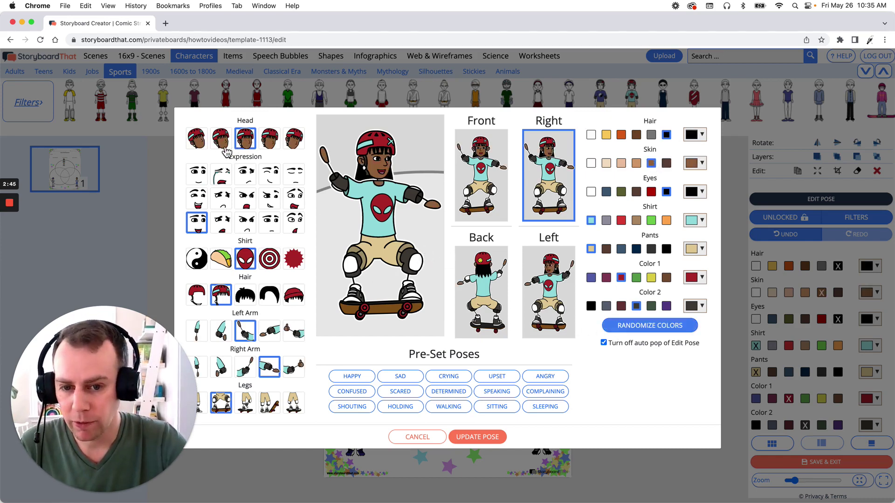
click(226, 149)
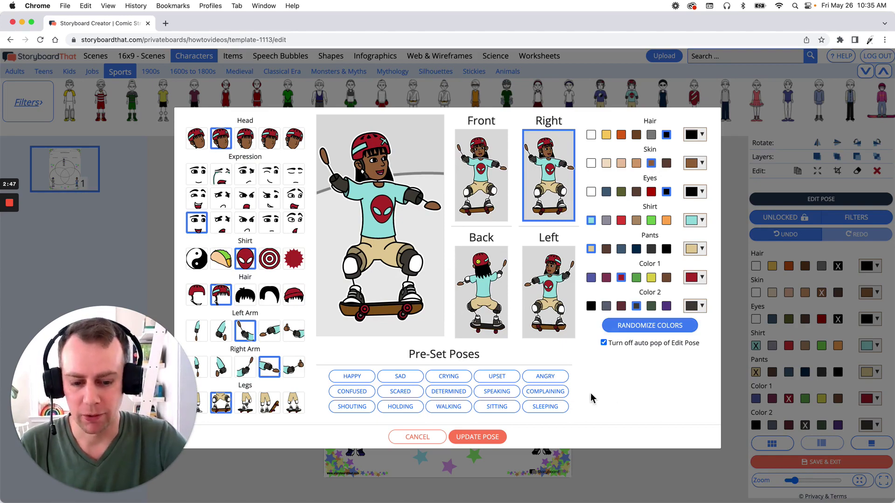
click(477, 436)
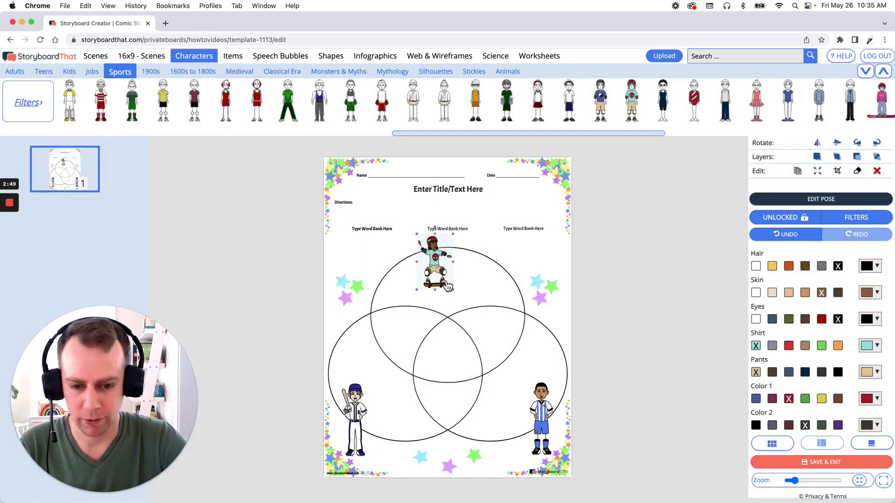
Enlarge the skateboarder and centre it at the top of the upper circle
mouse_move(447, 287)
mouse_down()
mouse_move(474, 303)
mouse_move(455, 278)
mouse_up()
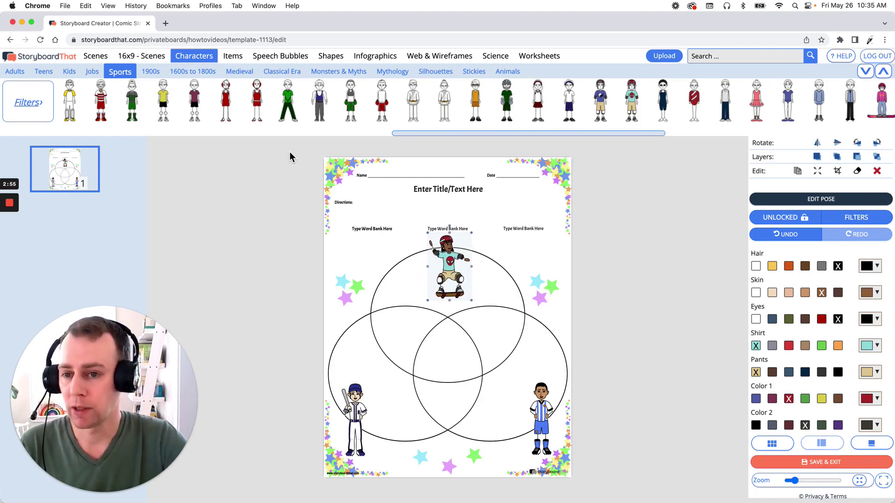
Add the green dirt bike from the Vehicles items to the overlap of the upper and lower-right circles, and shrink it slightly
click(232, 57)
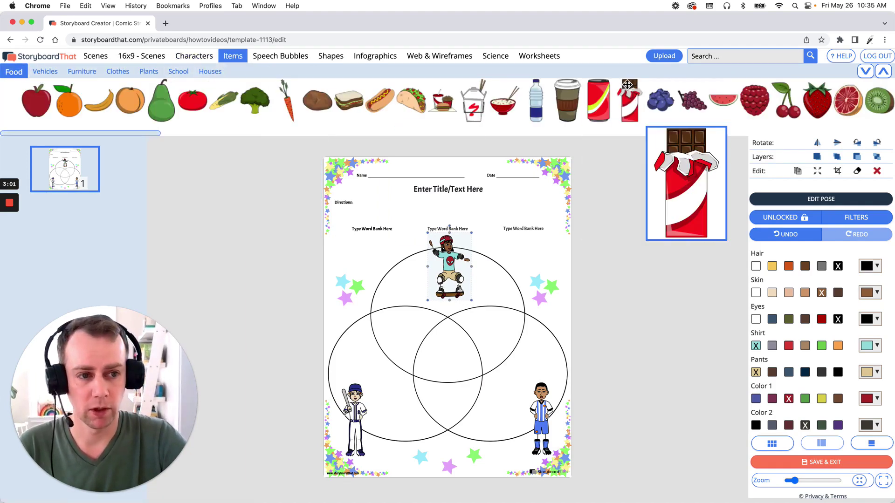
click(698, 57)
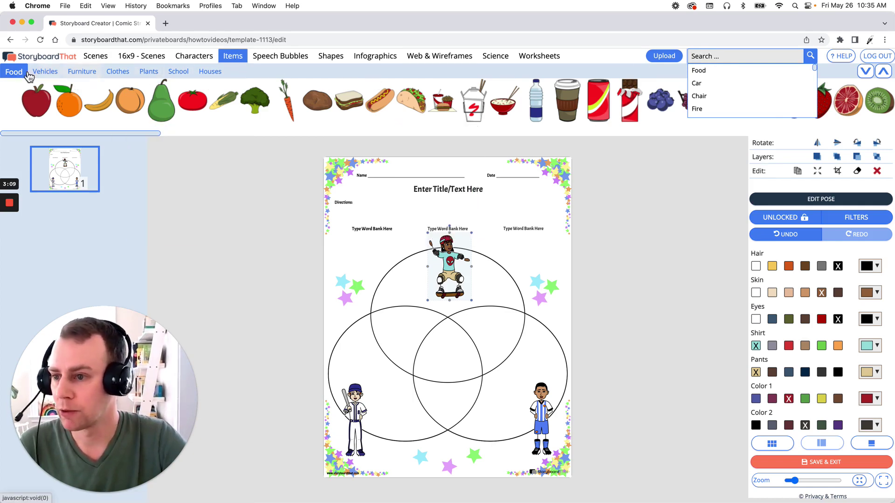
click(44, 72)
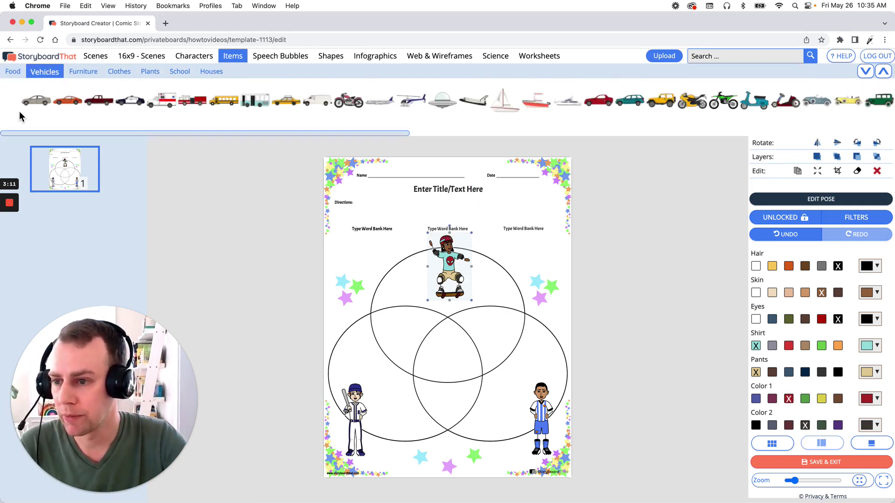
drag(326, 135, 382, 136)
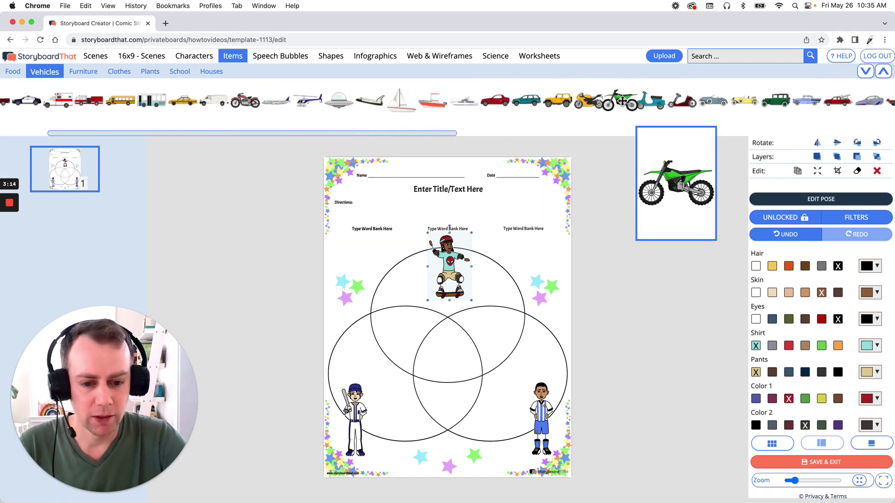
drag(621, 101, 494, 330)
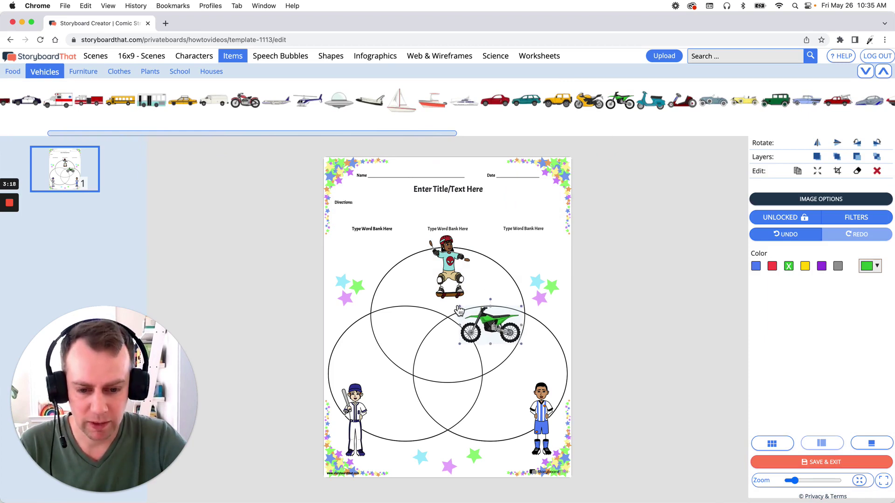
drag(460, 307, 472, 311)
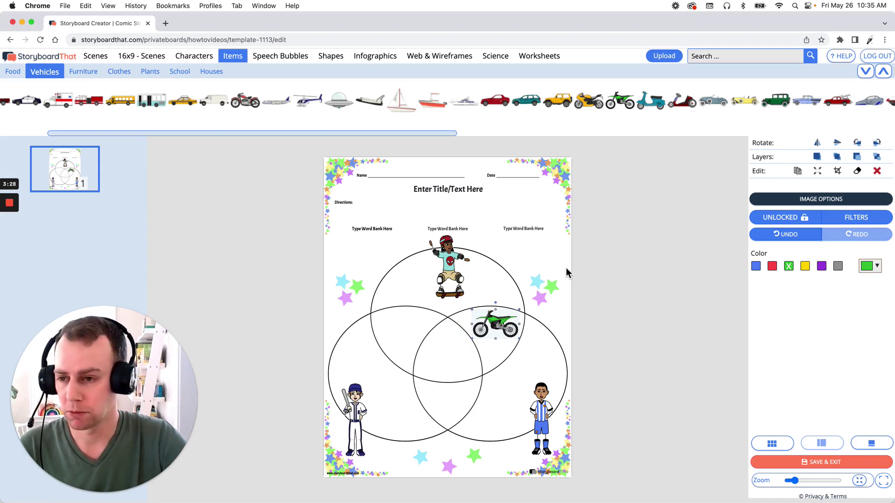
Add the Entertainment scene of the race track with stacked tyres and red-striped barriers to the worksheet
click(98, 60)
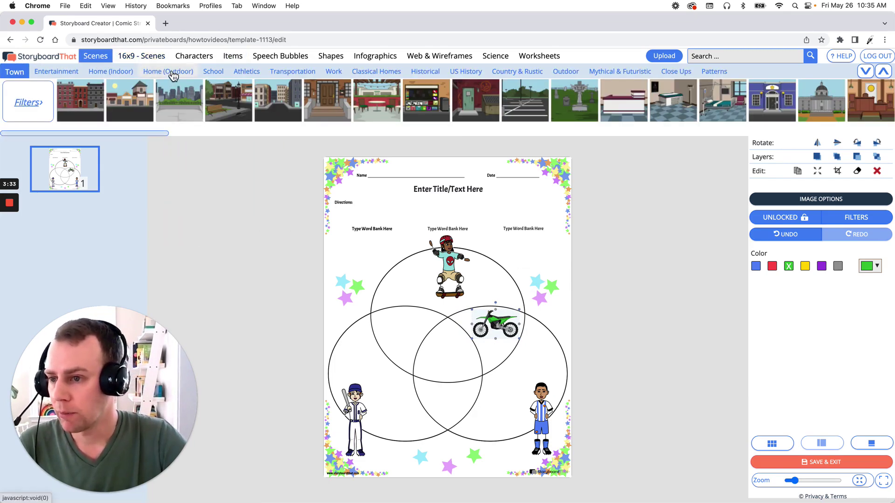
click(66, 76)
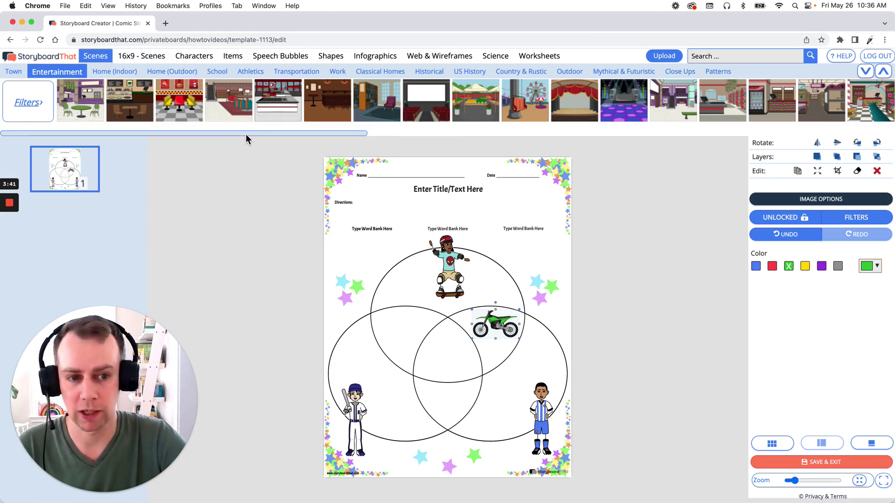
drag(248, 134, 680, 135)
mouse_move(689, 123)
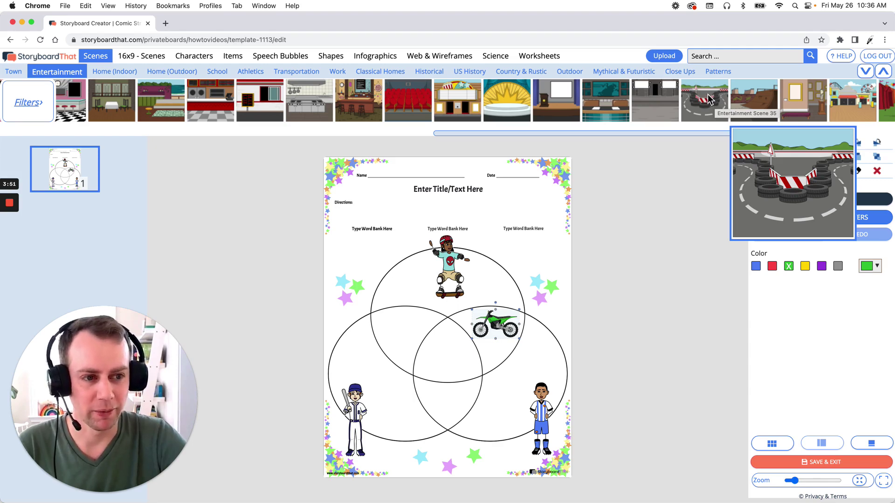
drag(712, 100, 428, 277)
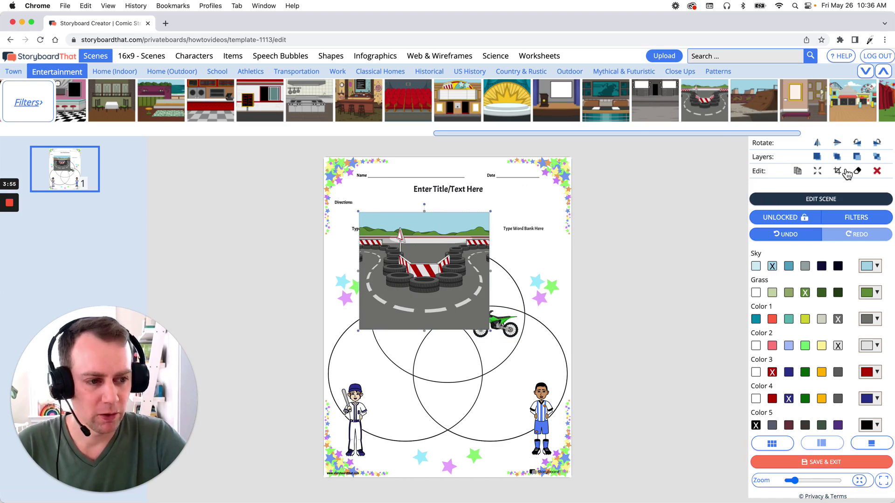
Stretch the race track scene non-proportionally to fill the page, and send it behind all other objects
click(820, 173)
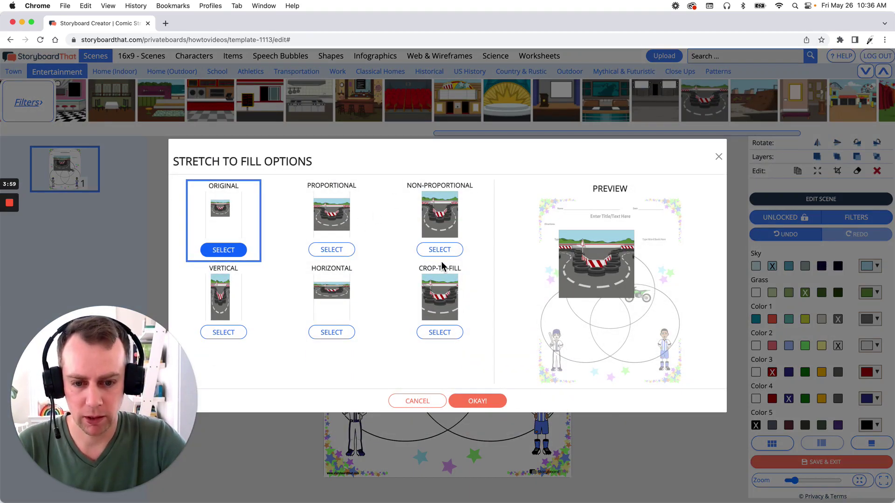
click(440, 250)
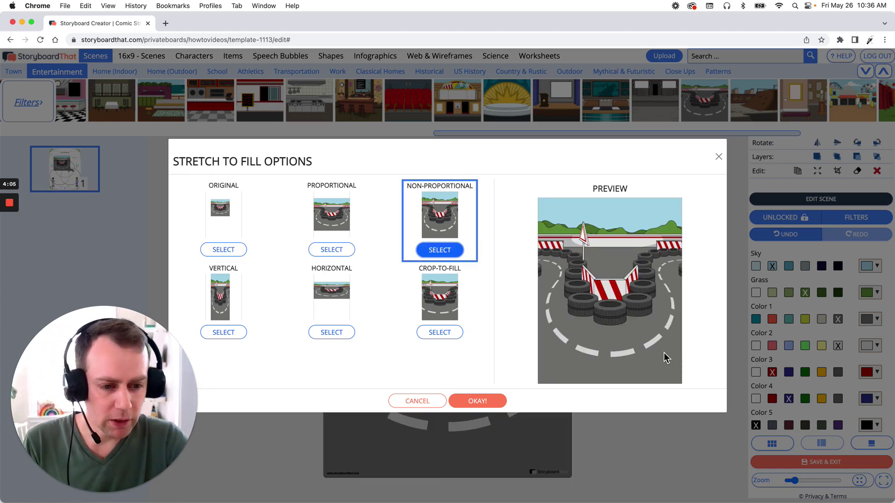
click(495, 402)
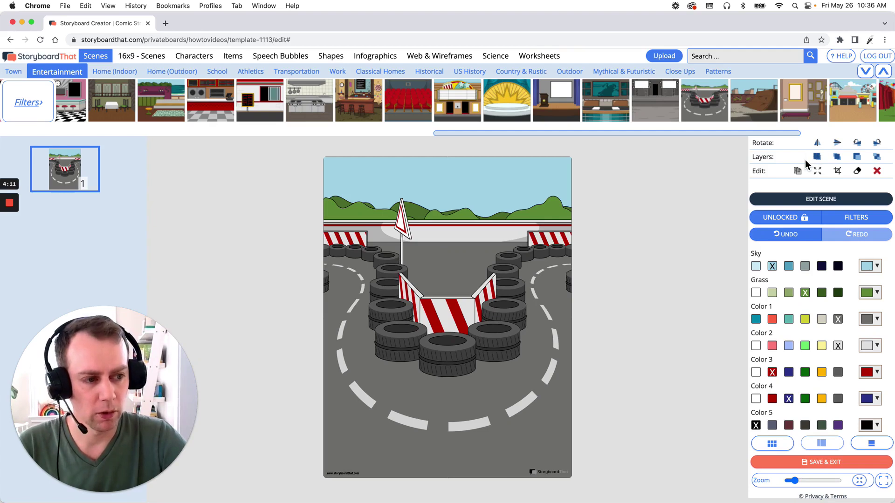
click(880, 162)
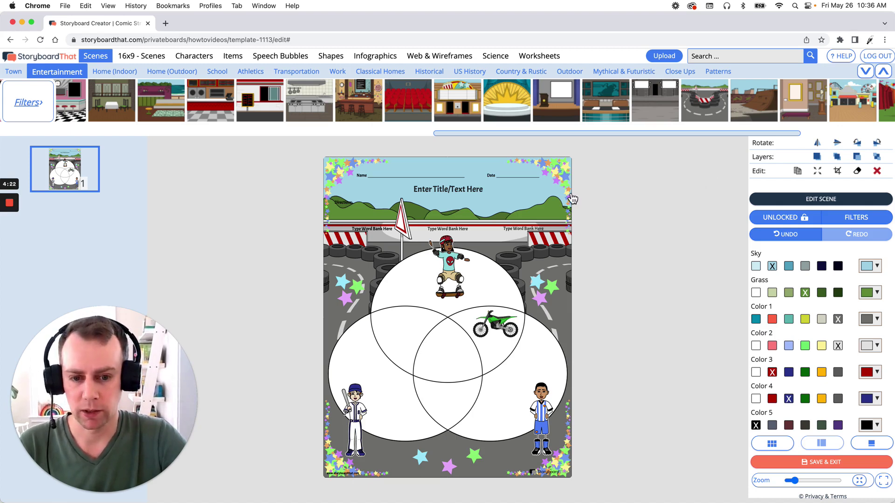
Replace the worksheet's title placeholder with "Super Sport Venn Diagram"
click(475, 191)
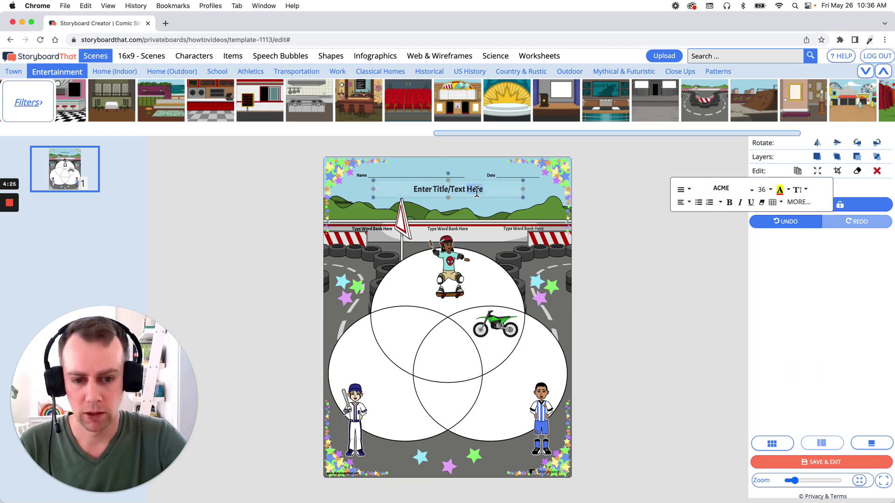
click(492, 191)
key(super+a)
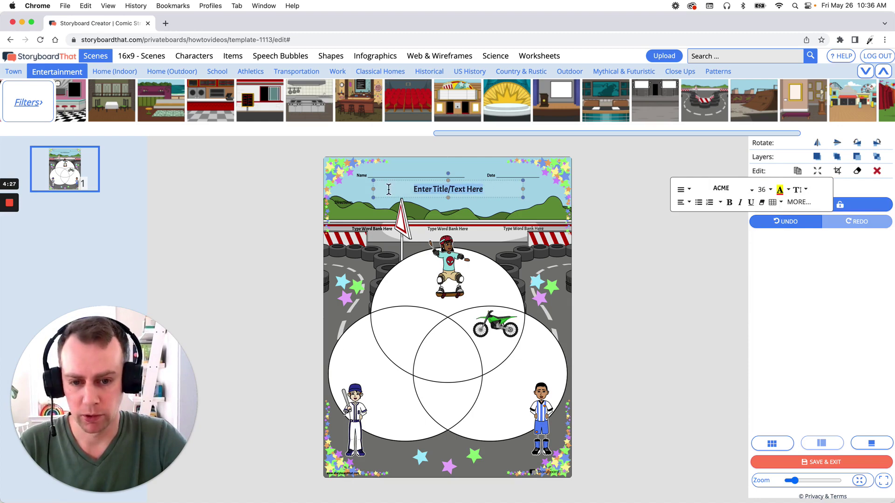
text(Super)
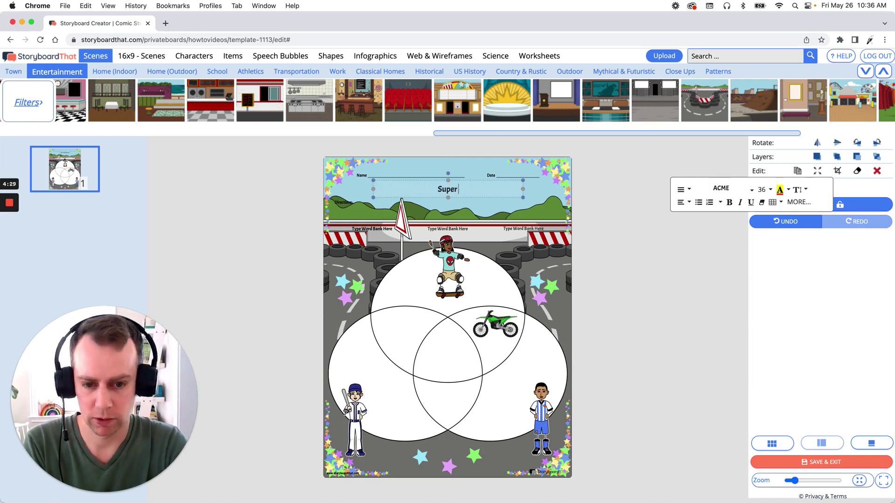
text( Sport Venn)
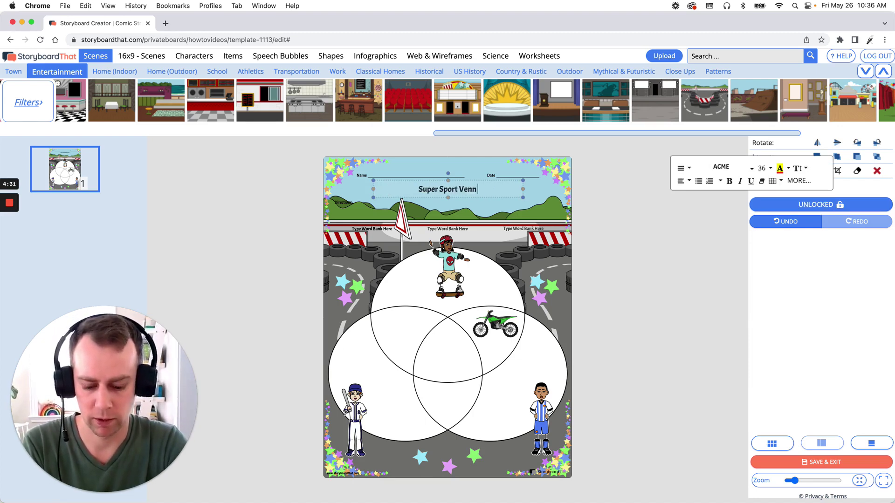
text( Diagram)
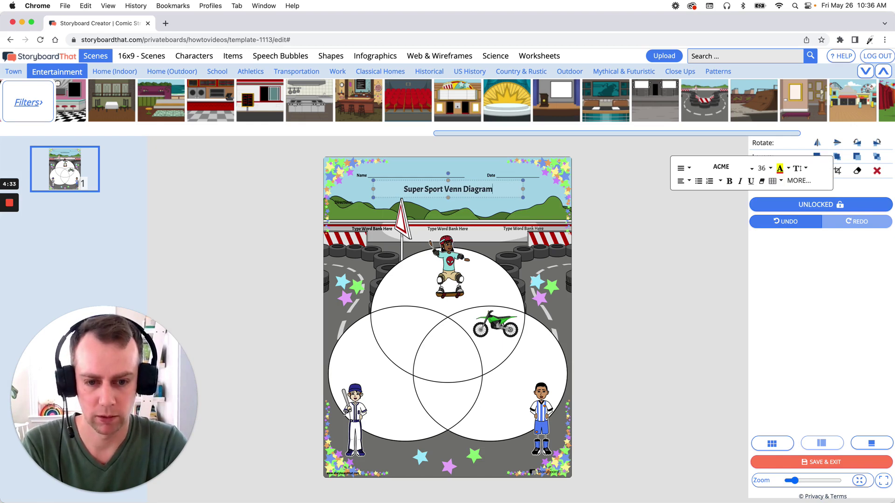
click(642, 246)
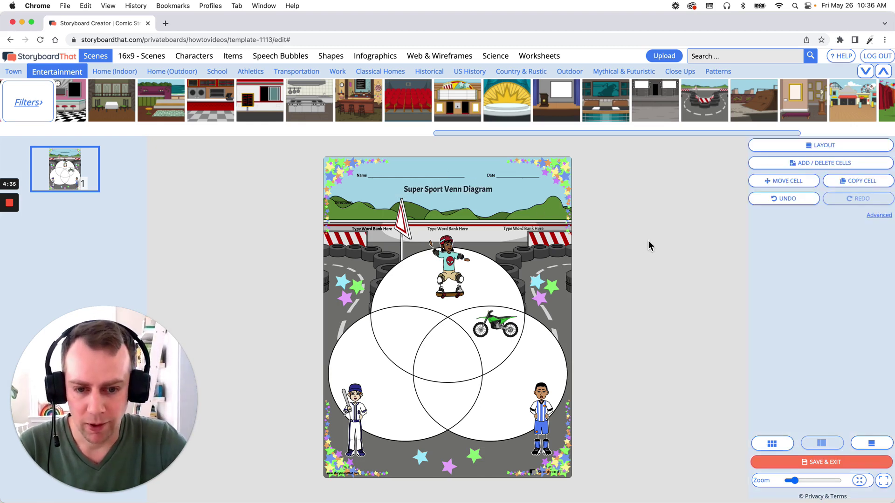
Change the whole title's font to Permanent Marker
click(430, 190)
triple_click(430, 190)
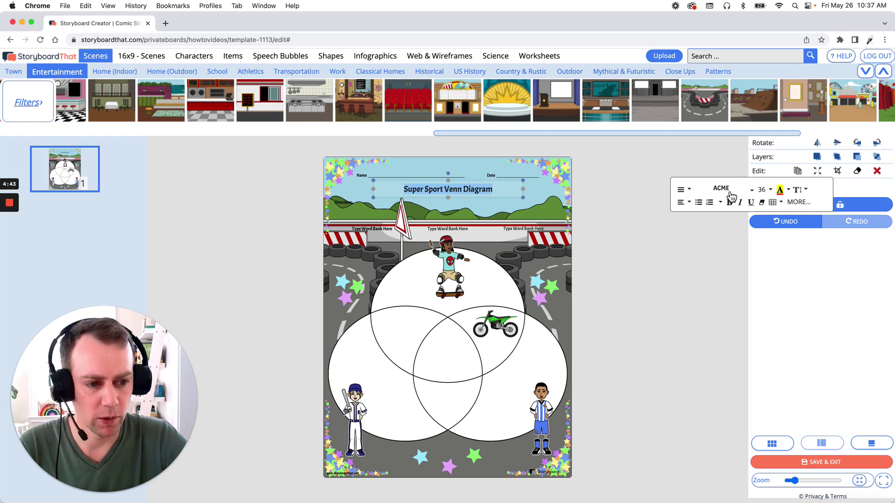
click(752, 195)
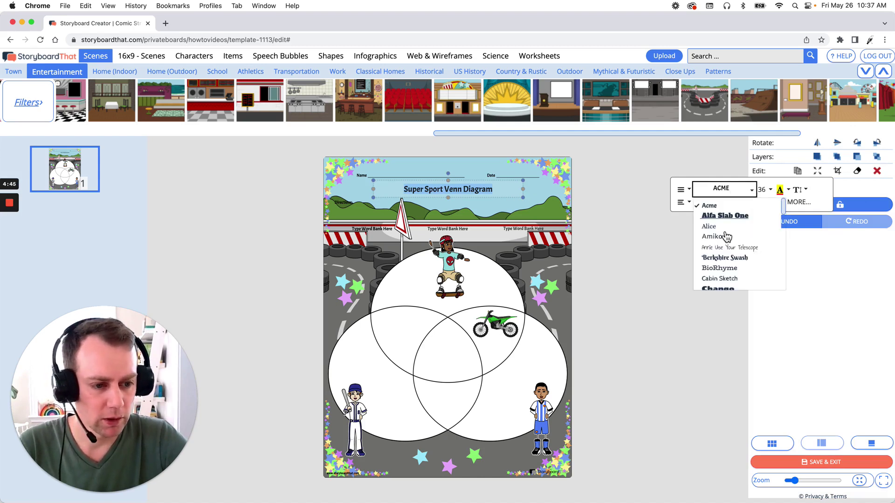
scroll(725, 236, down, 5)
scroll(736, 228, down, 4)
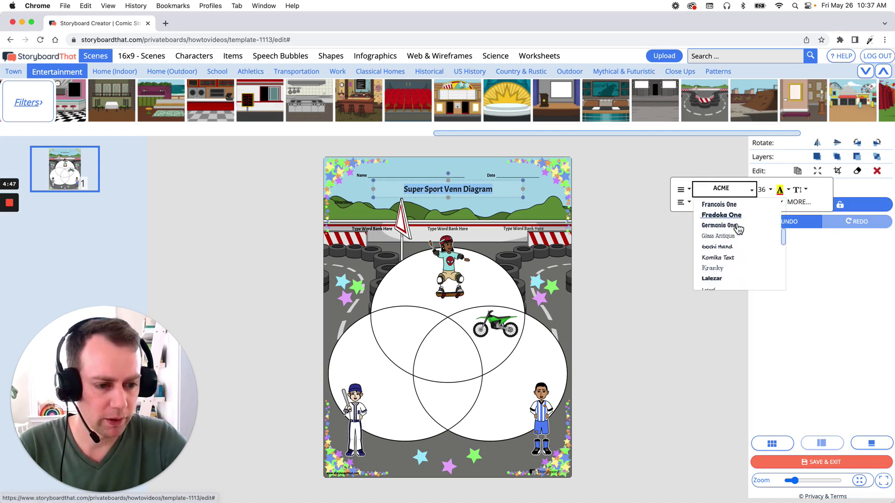
scroll(740, 228, down, 6)
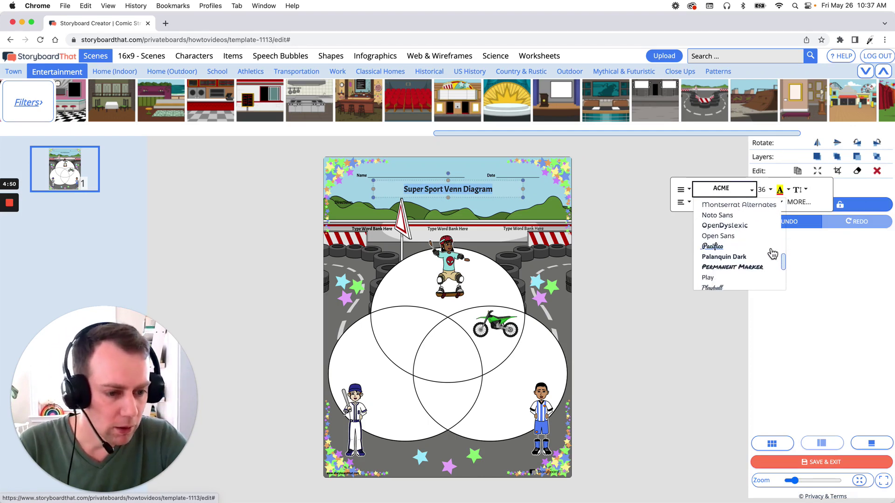
click(756, 269)
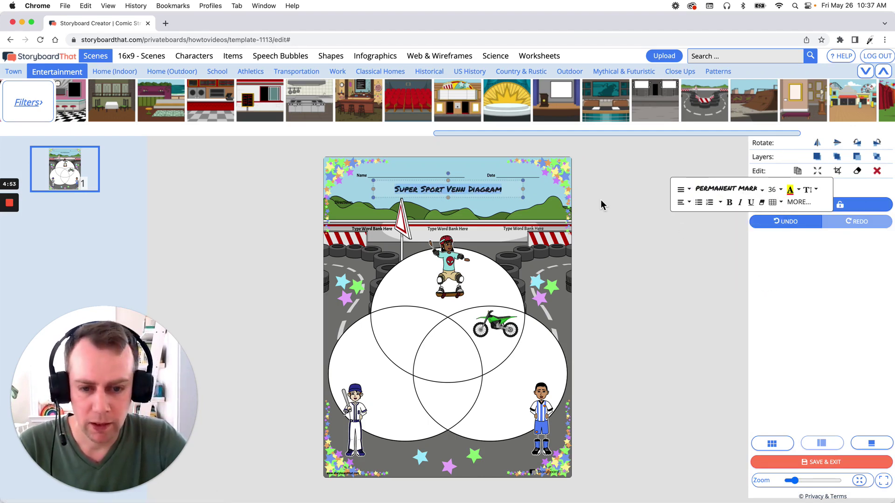
Set the title's font size to 60 and widen its text box on both sides so the title fits on one line
click(776, 189)
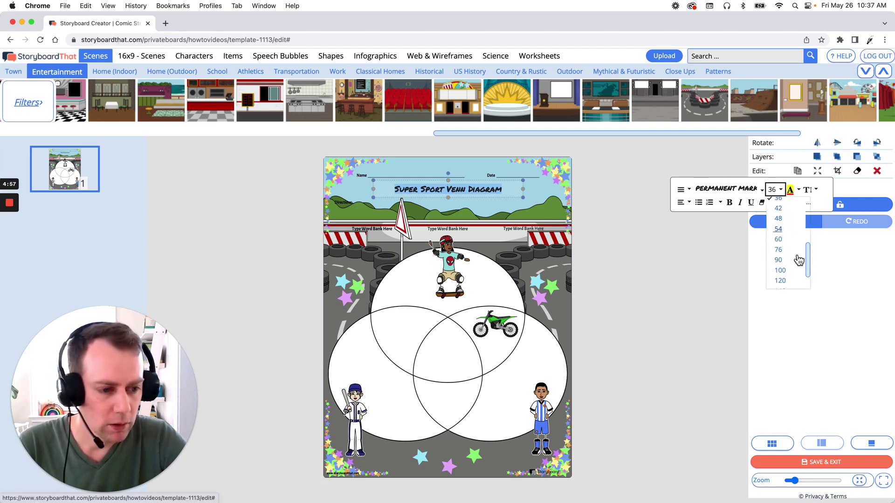
click(788, 240)
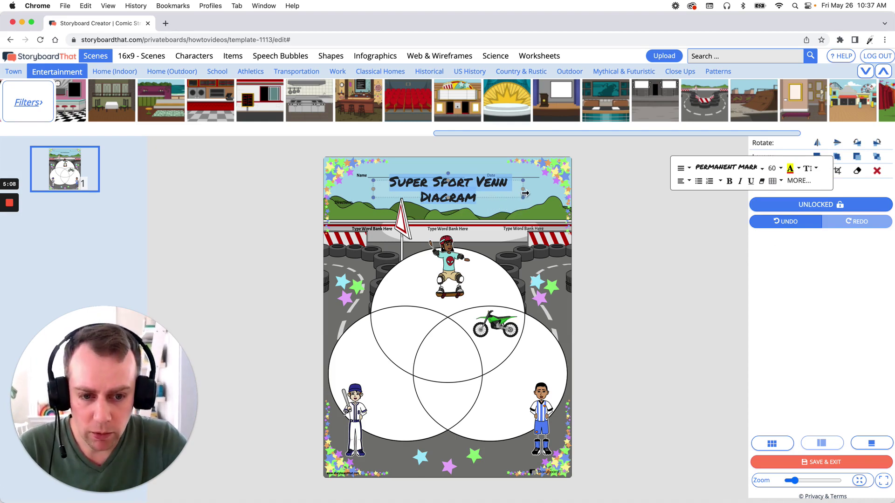
drag(523, 189, 555, 192)
drag(378, 192, 353, 192)
click(638, 261)
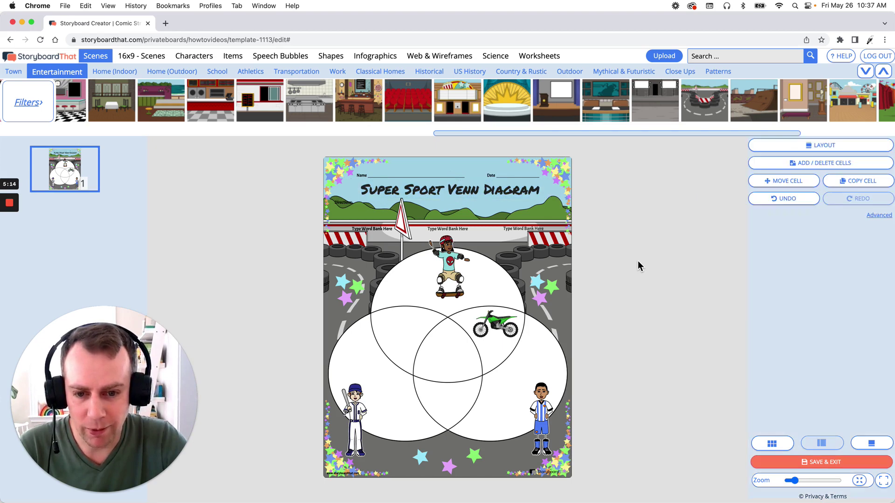